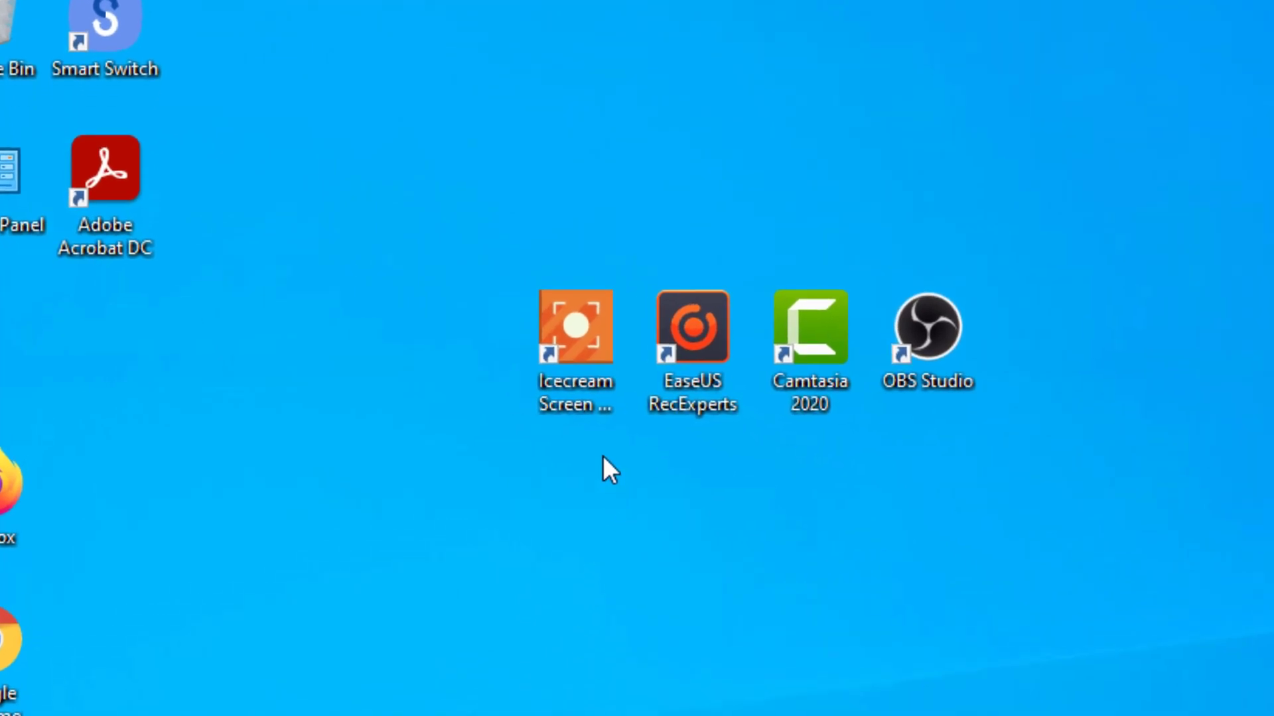
- Show the downloaded OBS-Studio-27.1.3-Full-Installer-x64 in the Downloads folder
{"action": "left_click", "coordinate": [586, 378]}
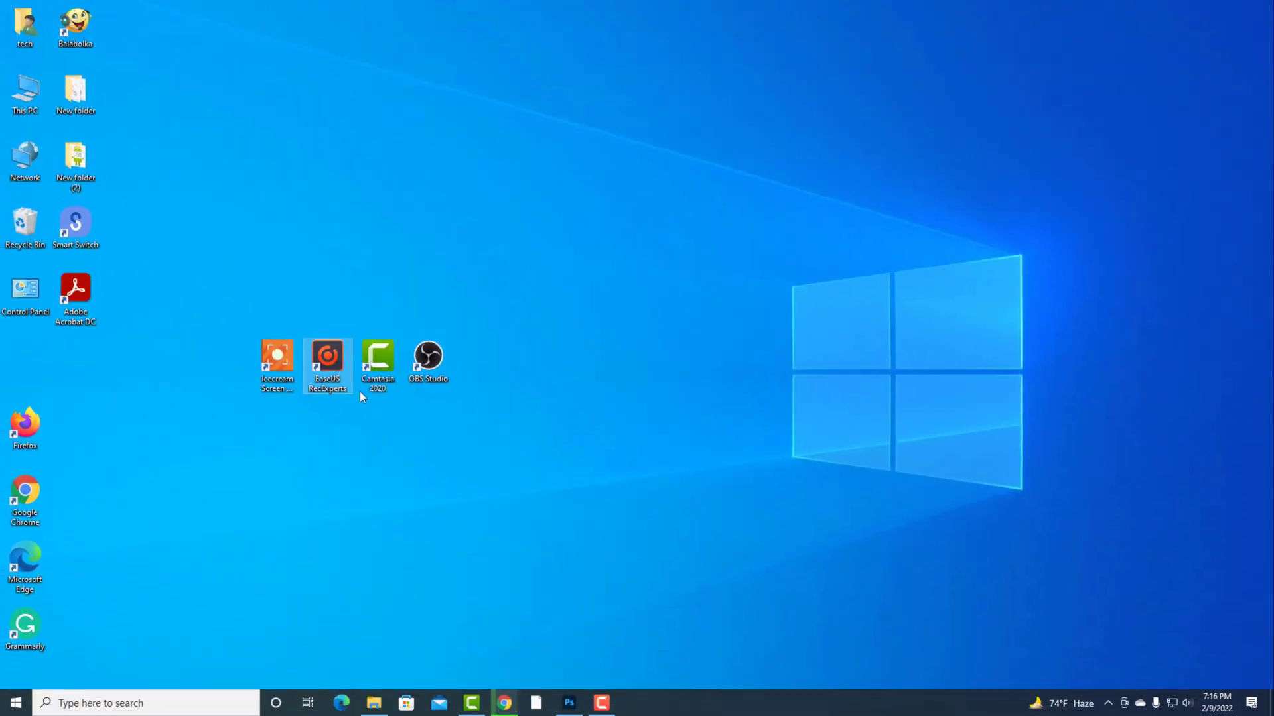
{"action": "left_click", "coordinate": [810, 391]}
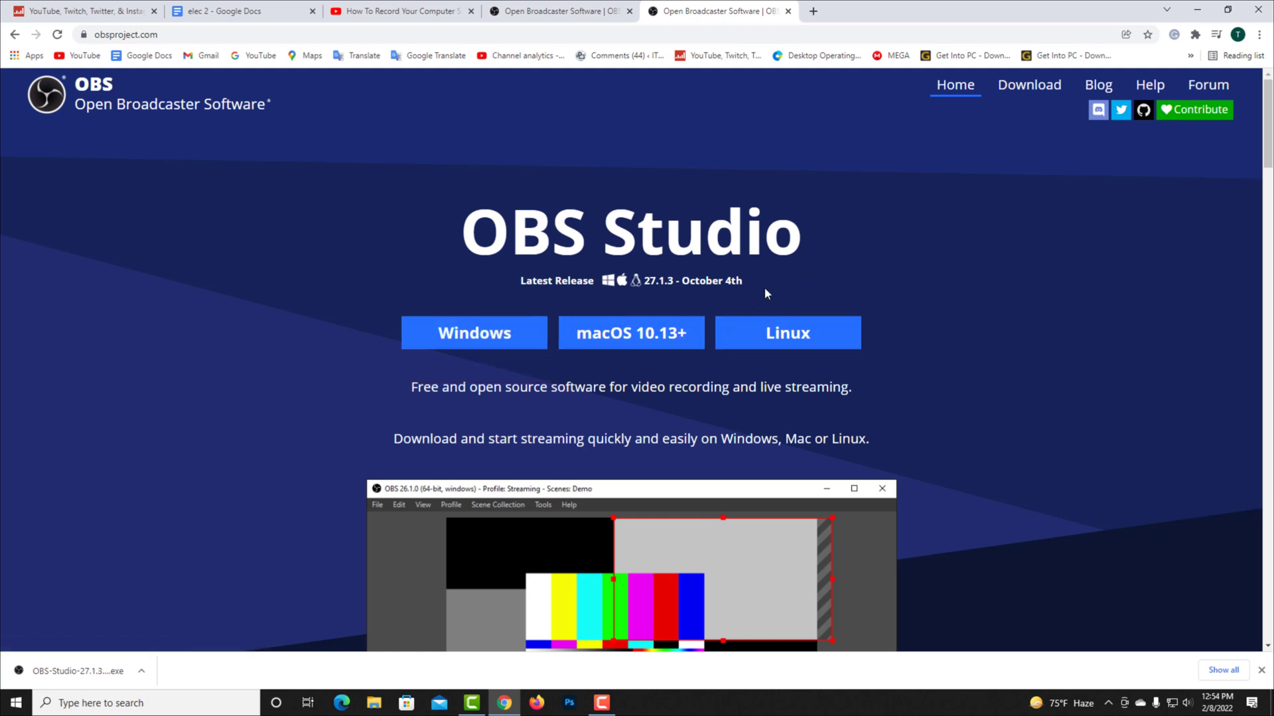
{"action": "left_click", "coordinate": [141, 671]}
{"action": "left_click", "coordinate": [179, 626]}
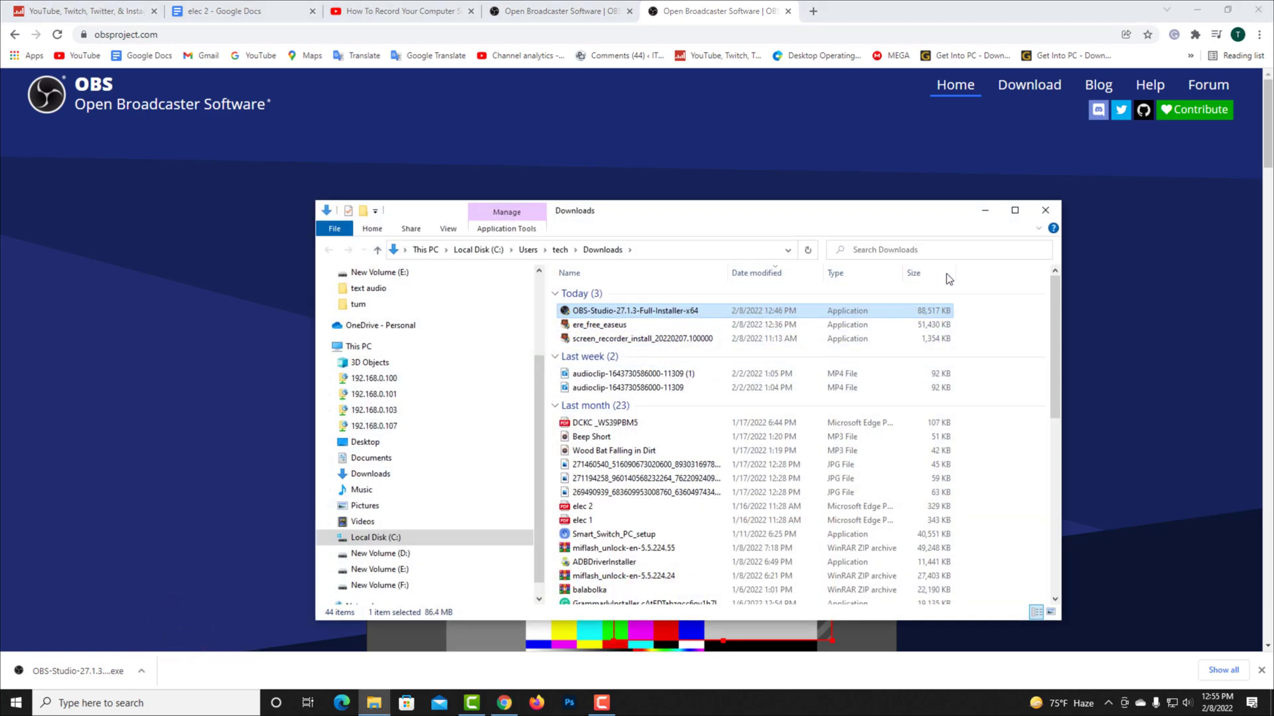
- Maximize Explorer and run OBS-Studio-27.1.3-Full-Installer-x64 via its context menu Open
{"action": "left_click", "coordinate": [1015, 209]}
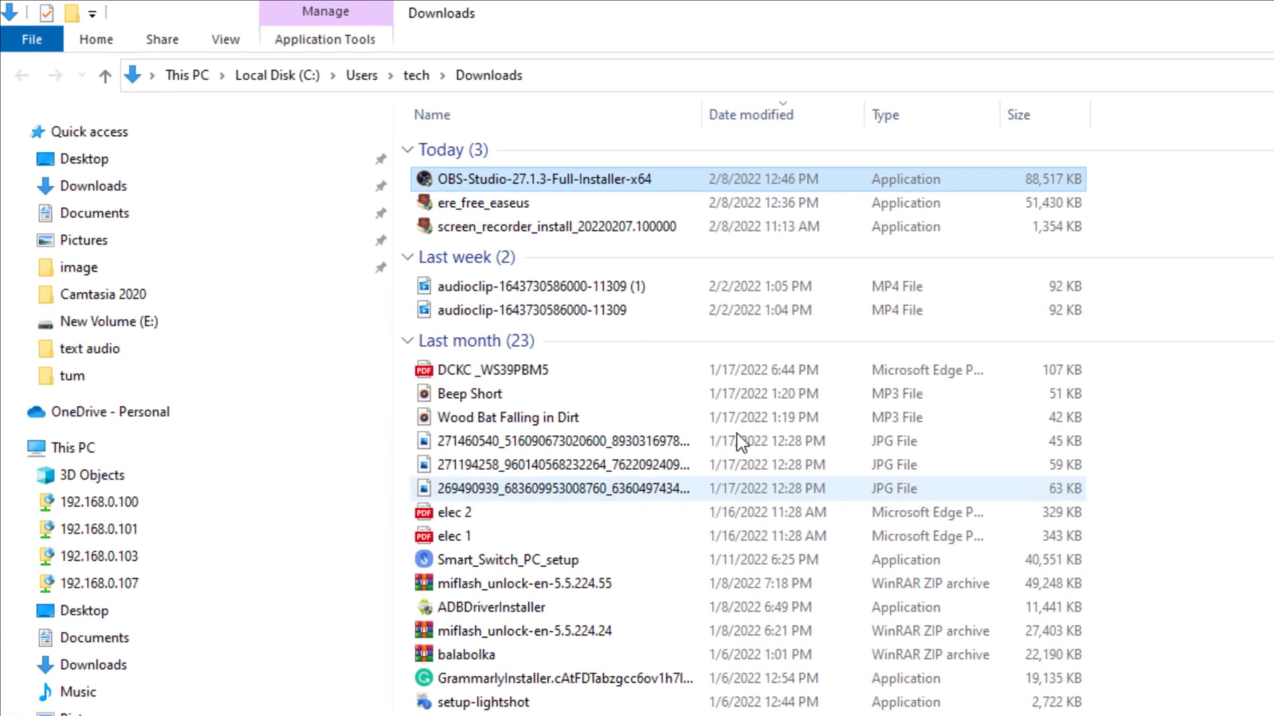
{"action": "right_click", "coordinate": [521, 179]}
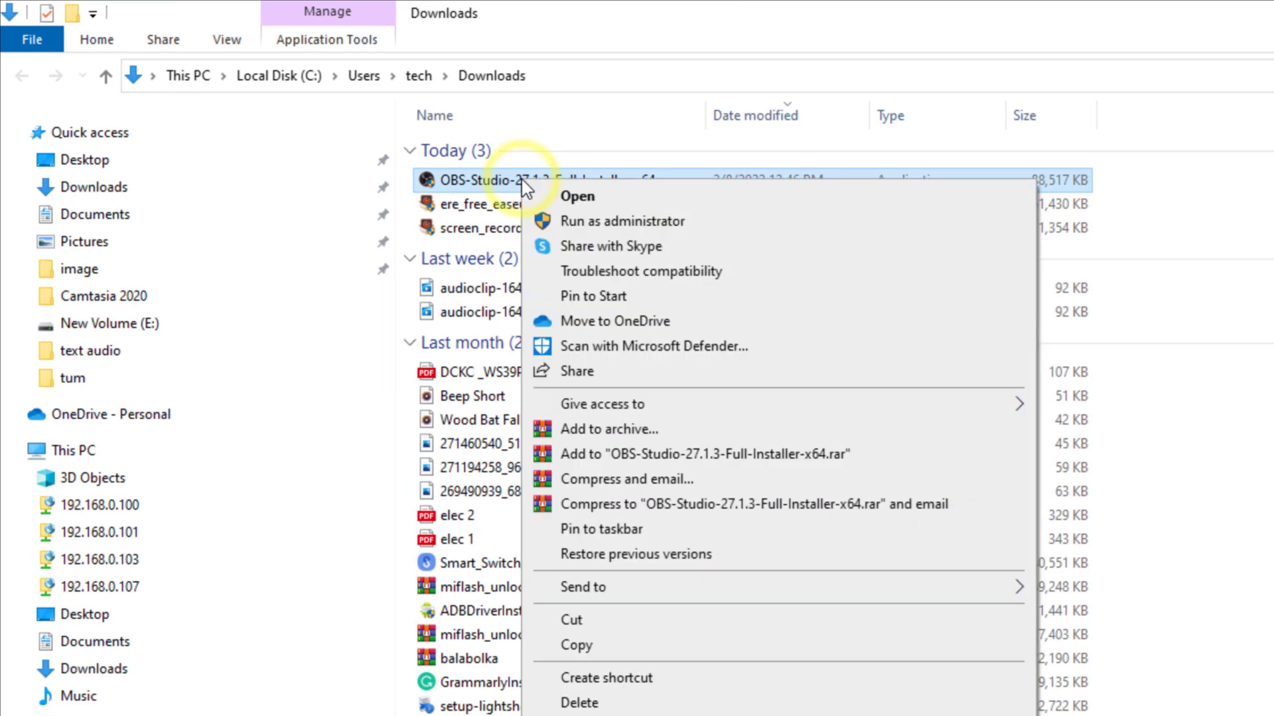
{"action": "left_click", "coordinate": [577, 196]}
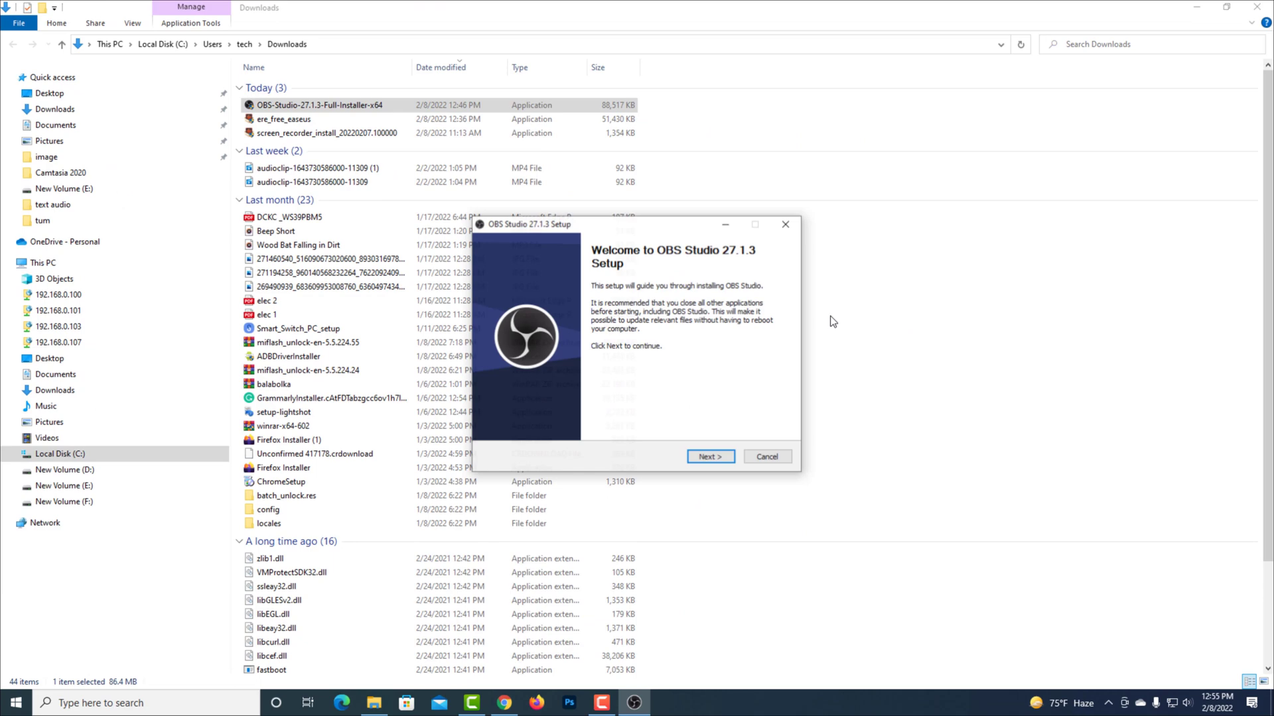
- Accept the license, install OBS Studio 27.1.3 to the default folder, and finish setup
{"action": "left_click", "coordinate": [1204, 6]}
{"action": "left_click", "coordinate": [1202, 7]}
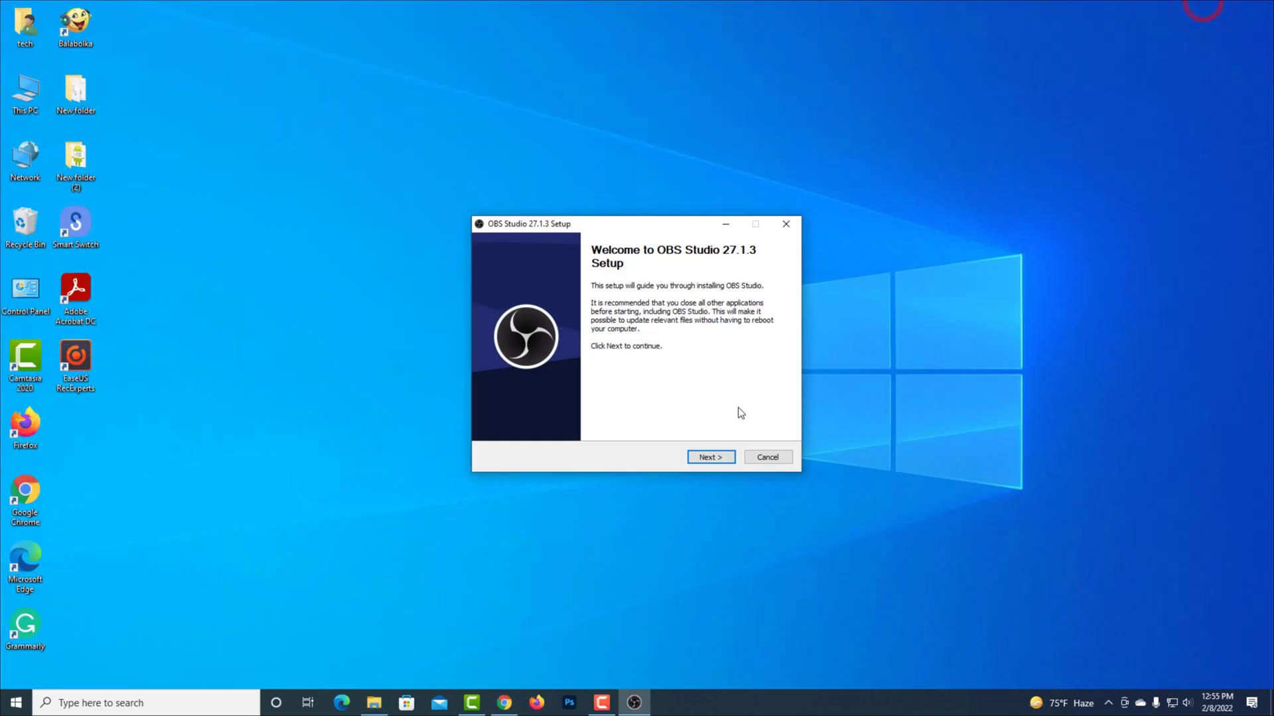
{"action": "left_click", "coordinate": [711, 458]}
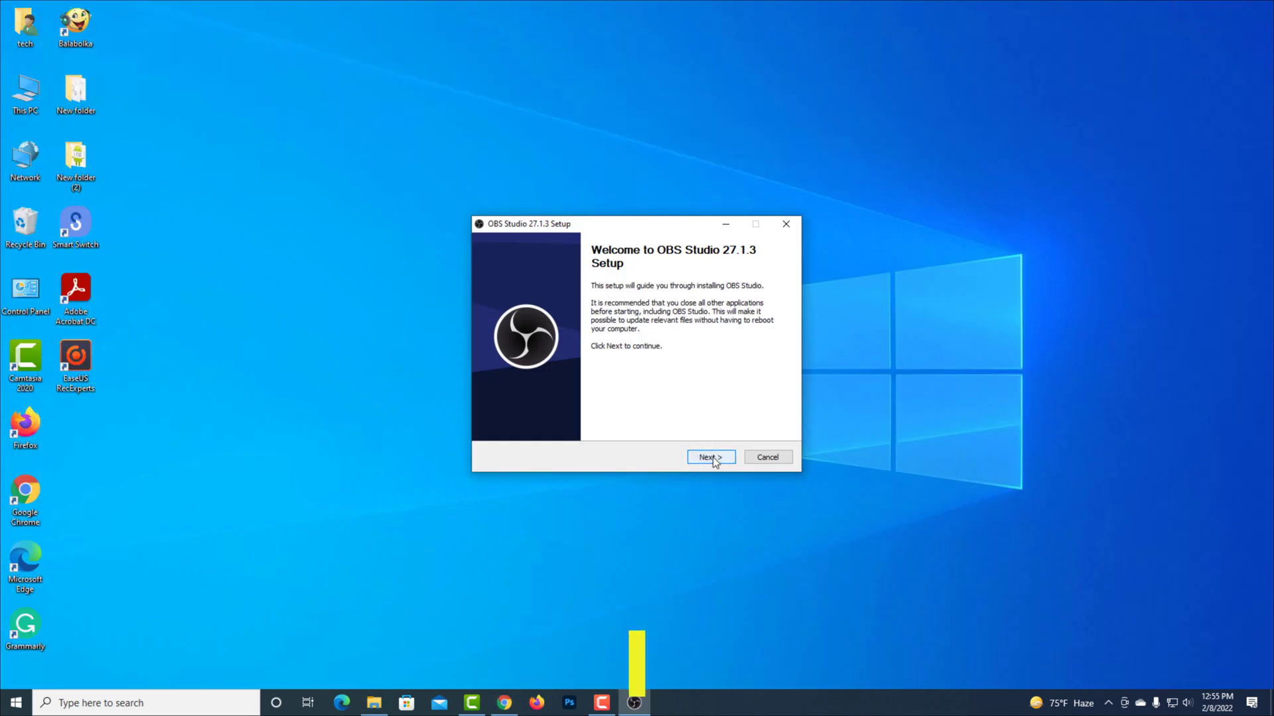
{"action": "left_click", "coordinate": [711, 458]}
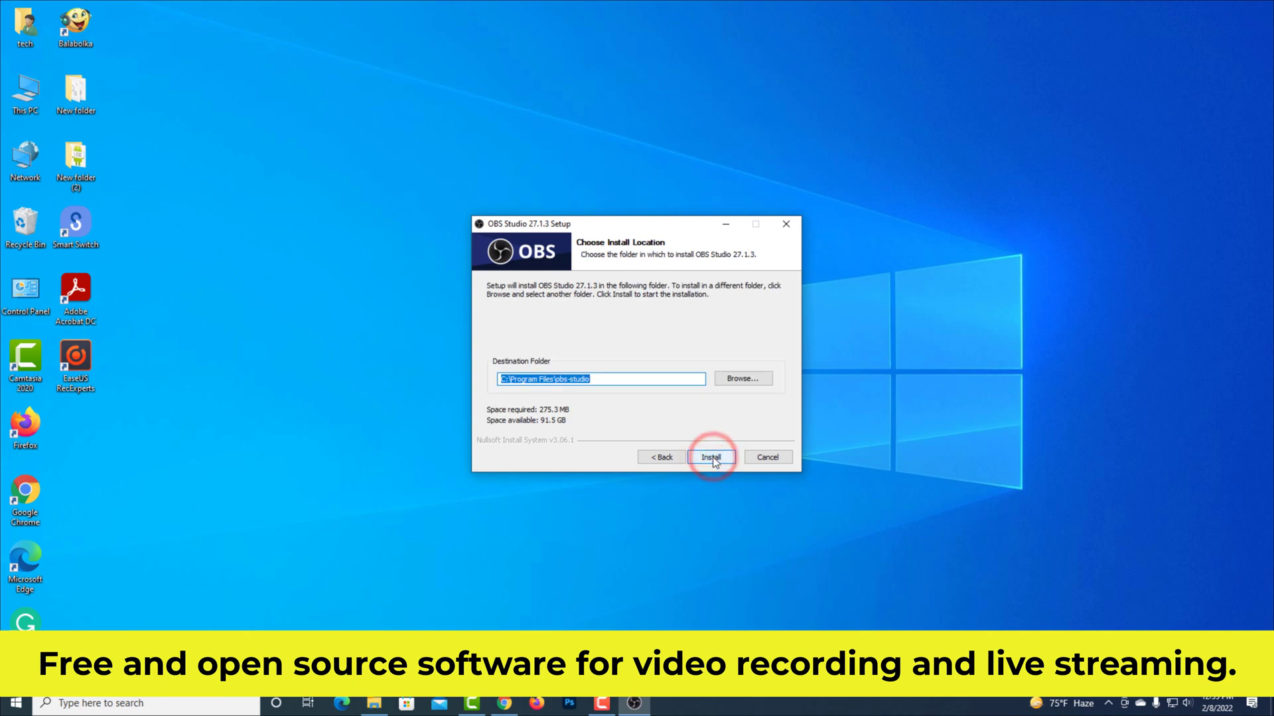
{"action": "left_click", "coordinate": [711, 458]}
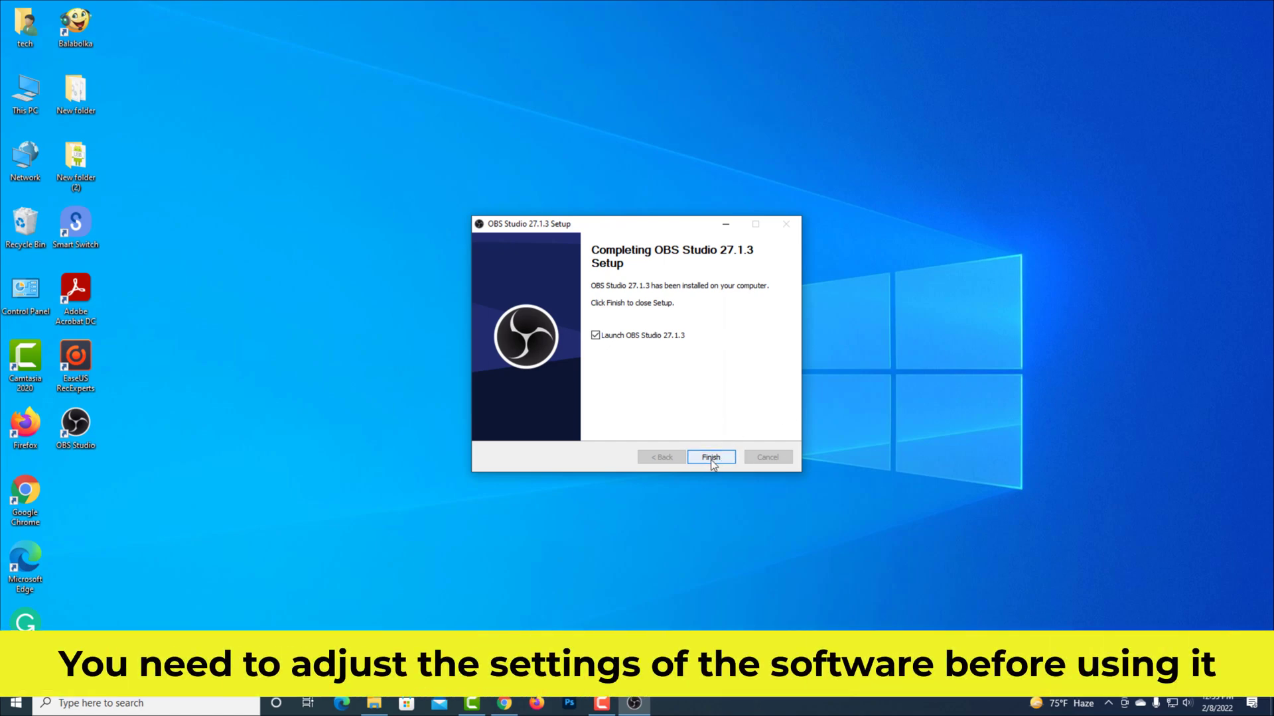
{"action": "left_click", "coordinate": [710, 457]}
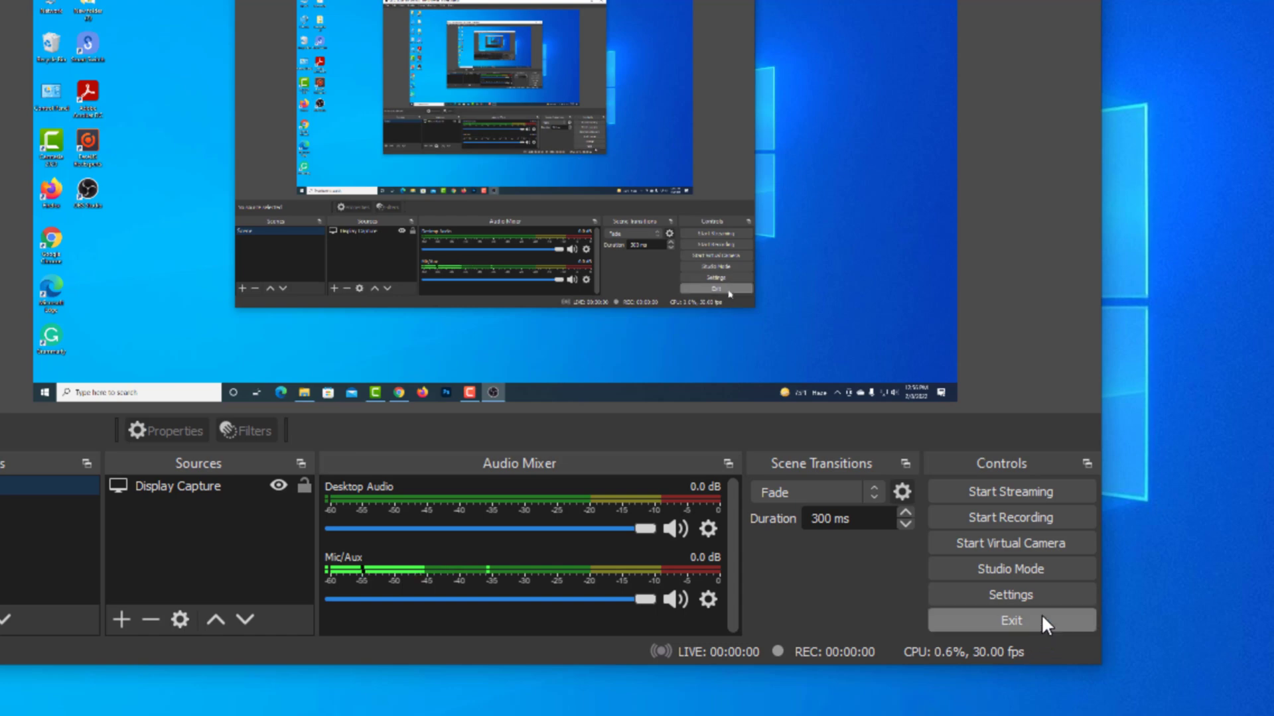
- Open OBS Settings from the Controls panel, landing on the General page
{"action": "left_click", "coordinate": [1037, 599]}
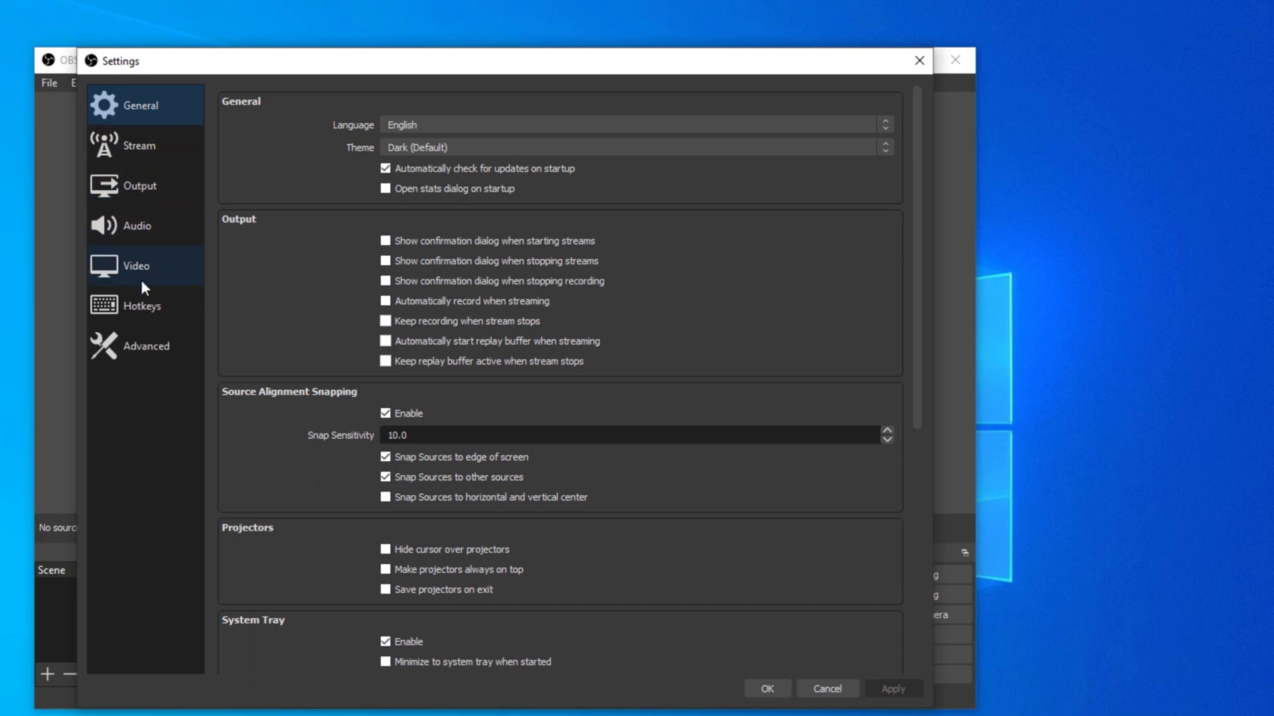
- Switch the Settings window to the Hotkeys page
{"action": "left_click", "coordinate": [139, 305]}
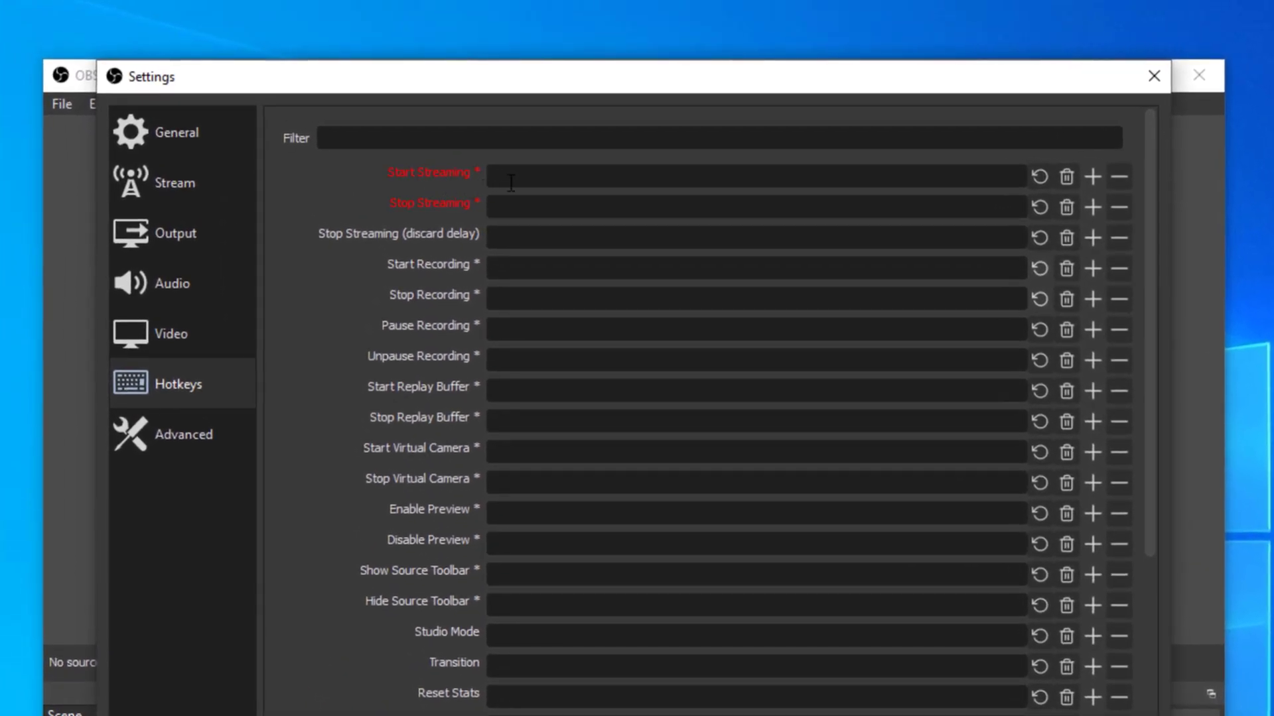
- Assign F5 to Start and Stop Streaming and F6 to Stop Streaming (discard delay)
{"action": "left_click", "coordinate": [511, 183]}
{"action": "key", "text": "F5"}
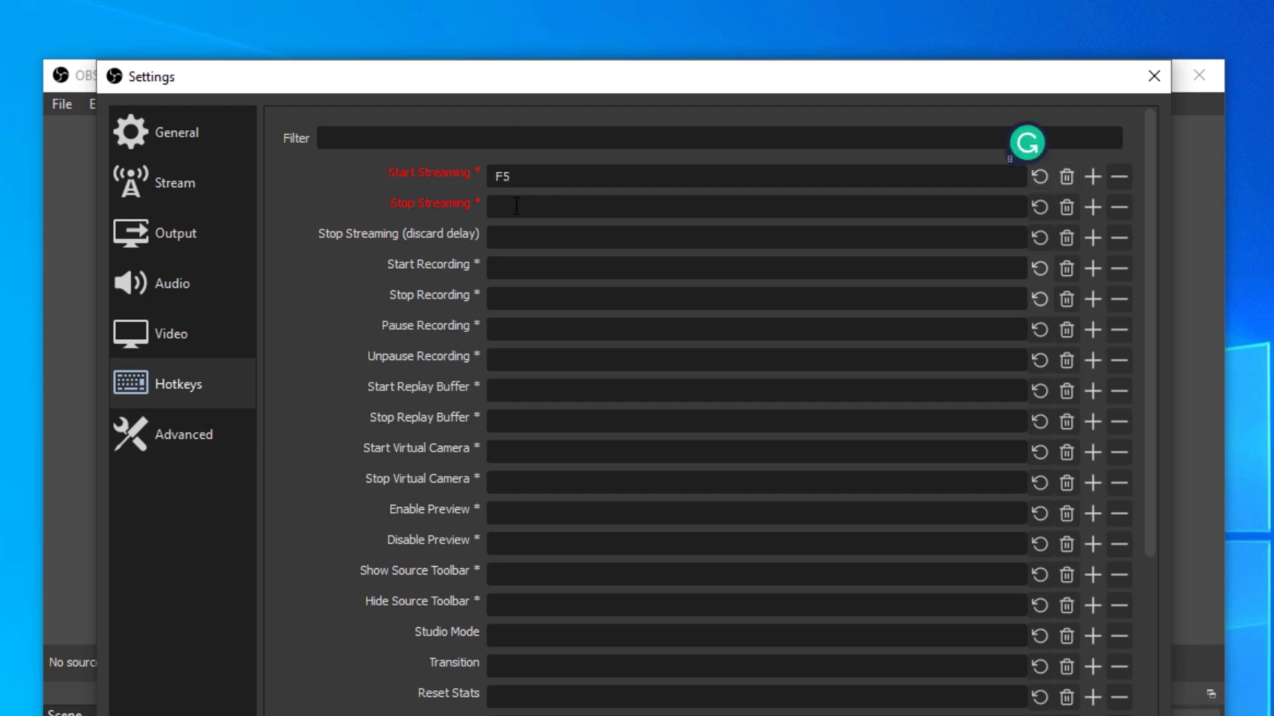
{"action": "left_click", "coordinate": [514, 208]}
{"action": "key", "text": "F5"}
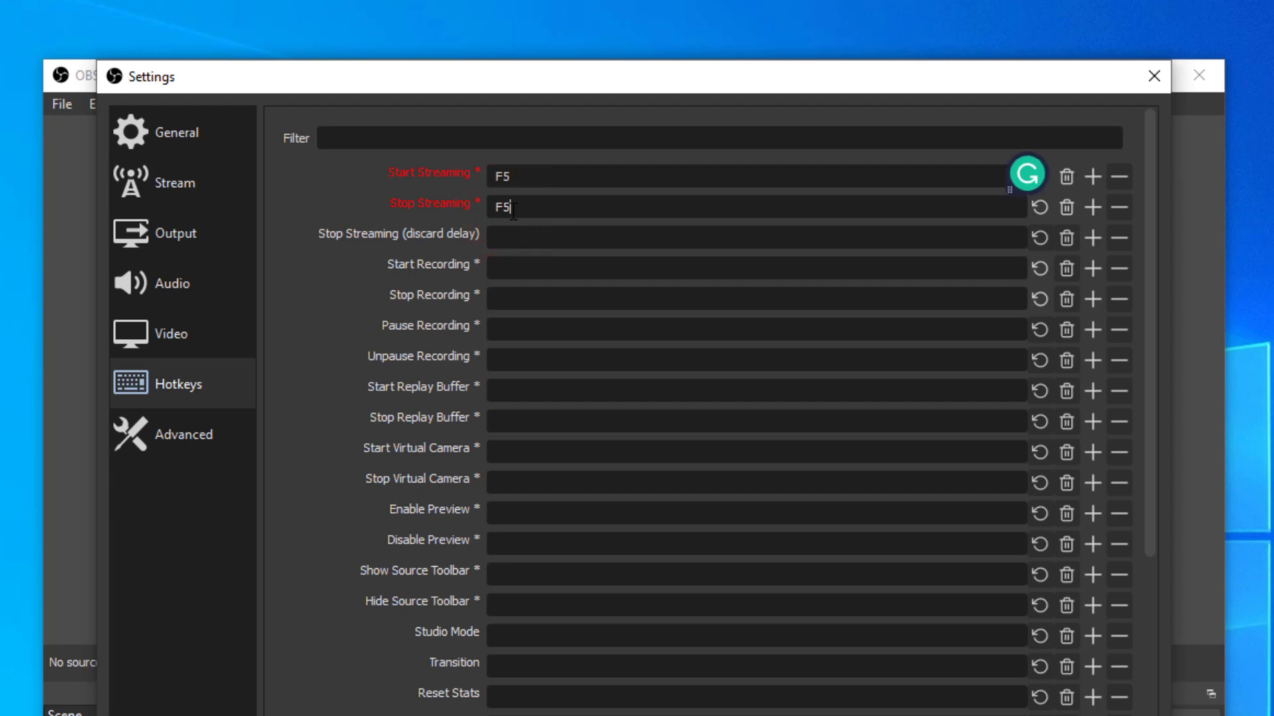
{"action": "left_click", "coordinate": [503, 232]}
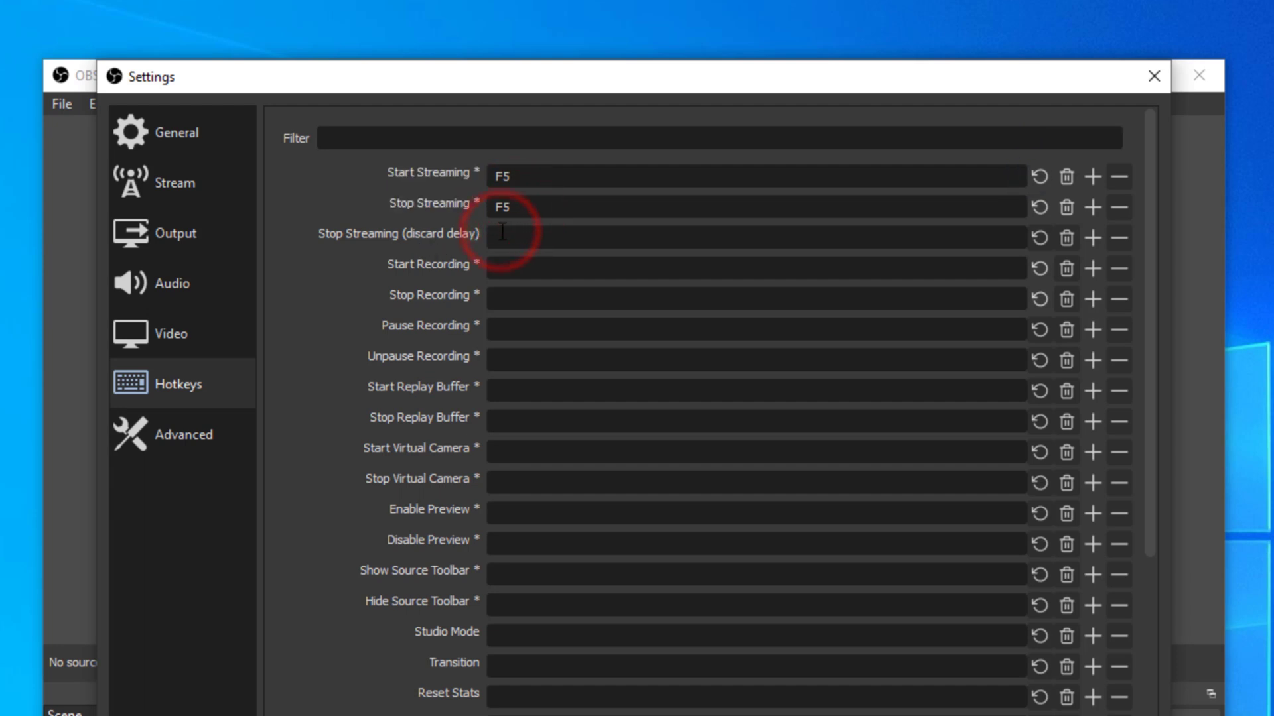
{"action": "key", "text": "F6"}
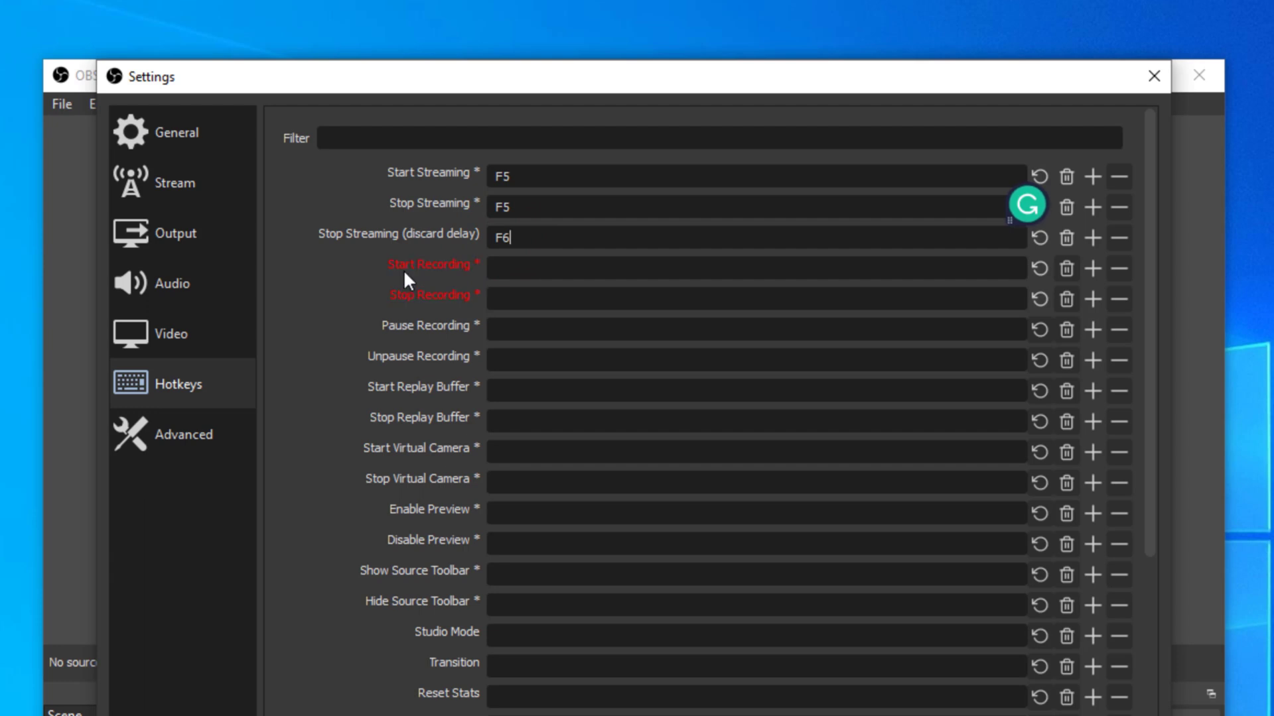
- Assign F8 to Start and Stop Recording and F7 to Pause Recording
{"action": "left_click", "coordinate": [511, 266]}
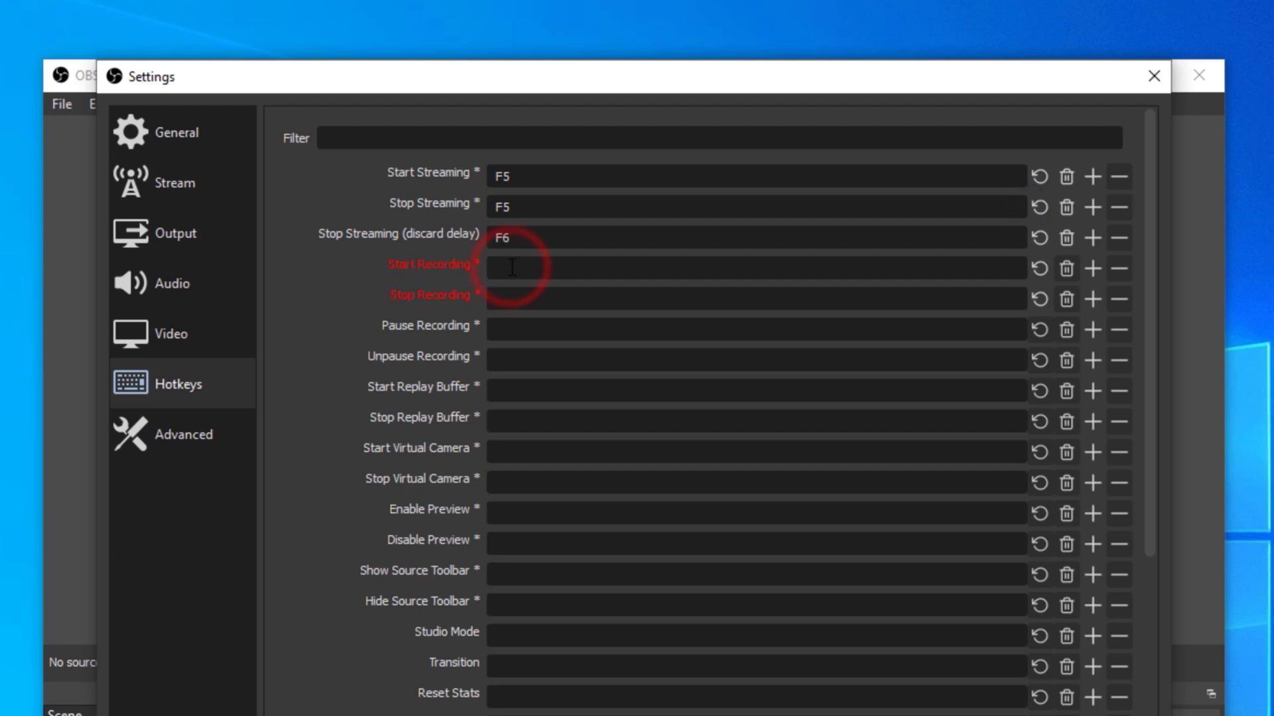
{"action": "key", "text": "F8"}
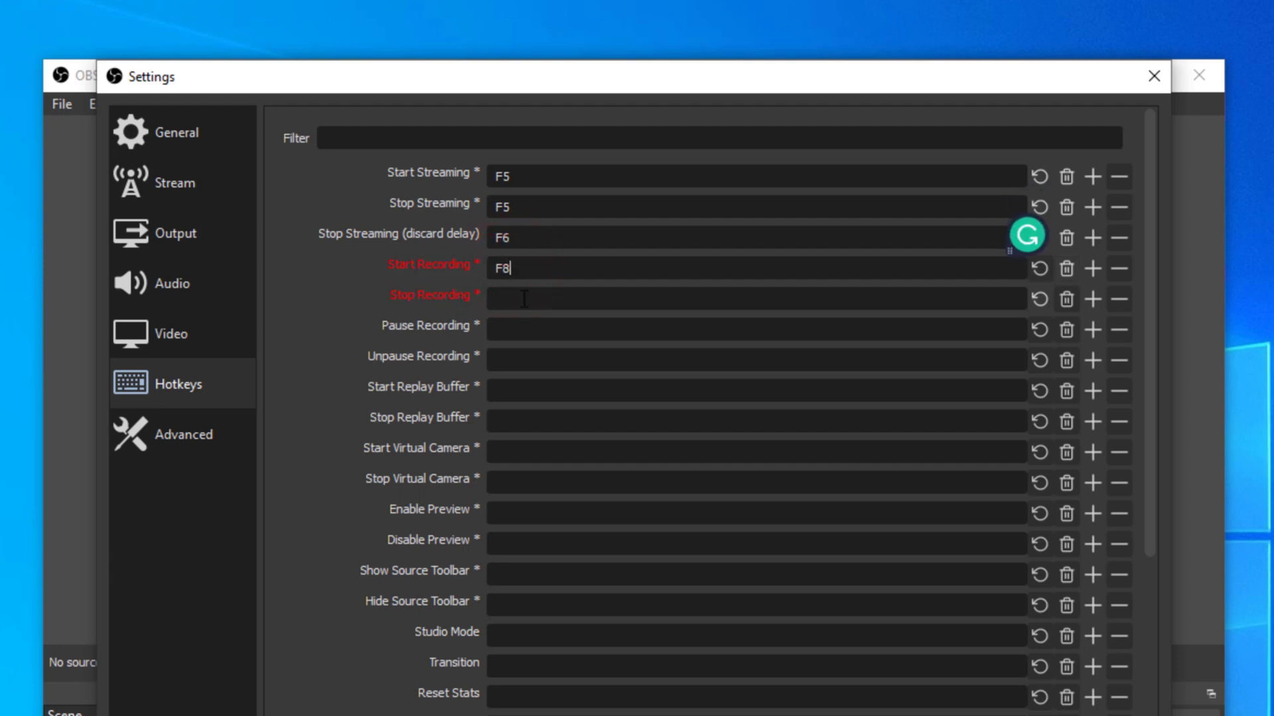
{"action": "left_click", "coordinate": [524, 299]}
{"action": "key", "text": "F8"}
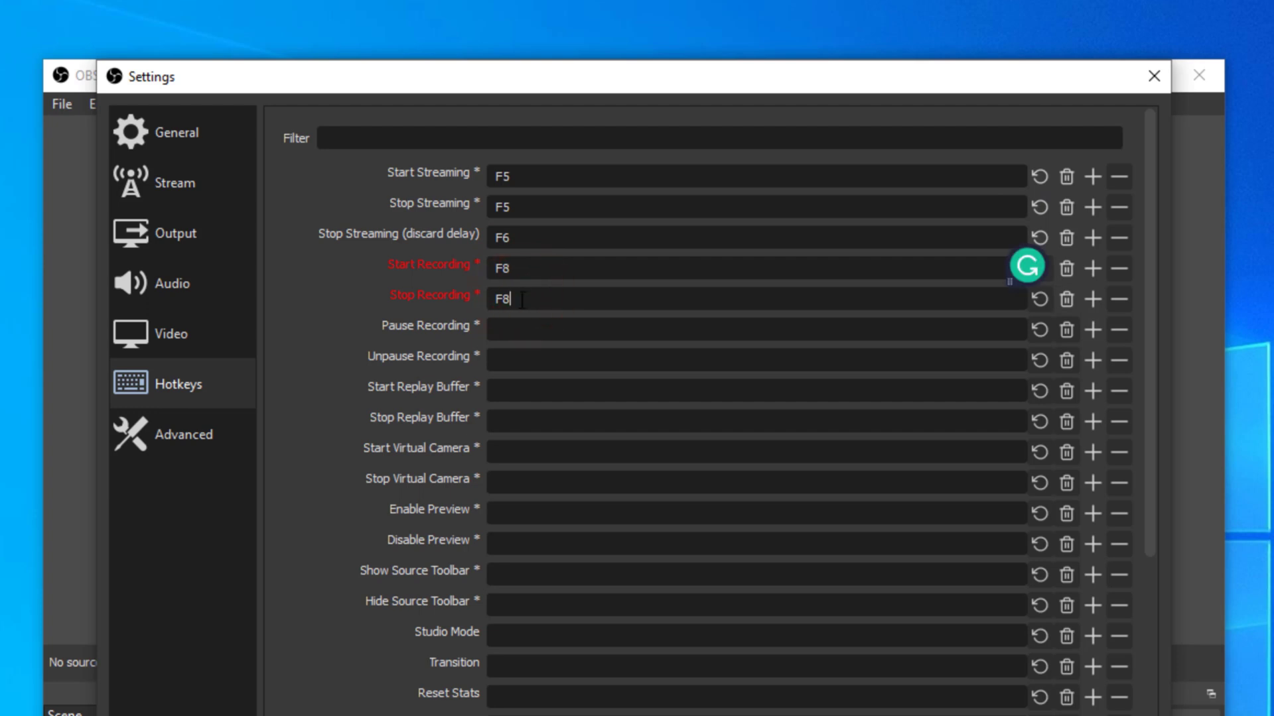
{"action": "left_click", "coordinate": [503, 329]}
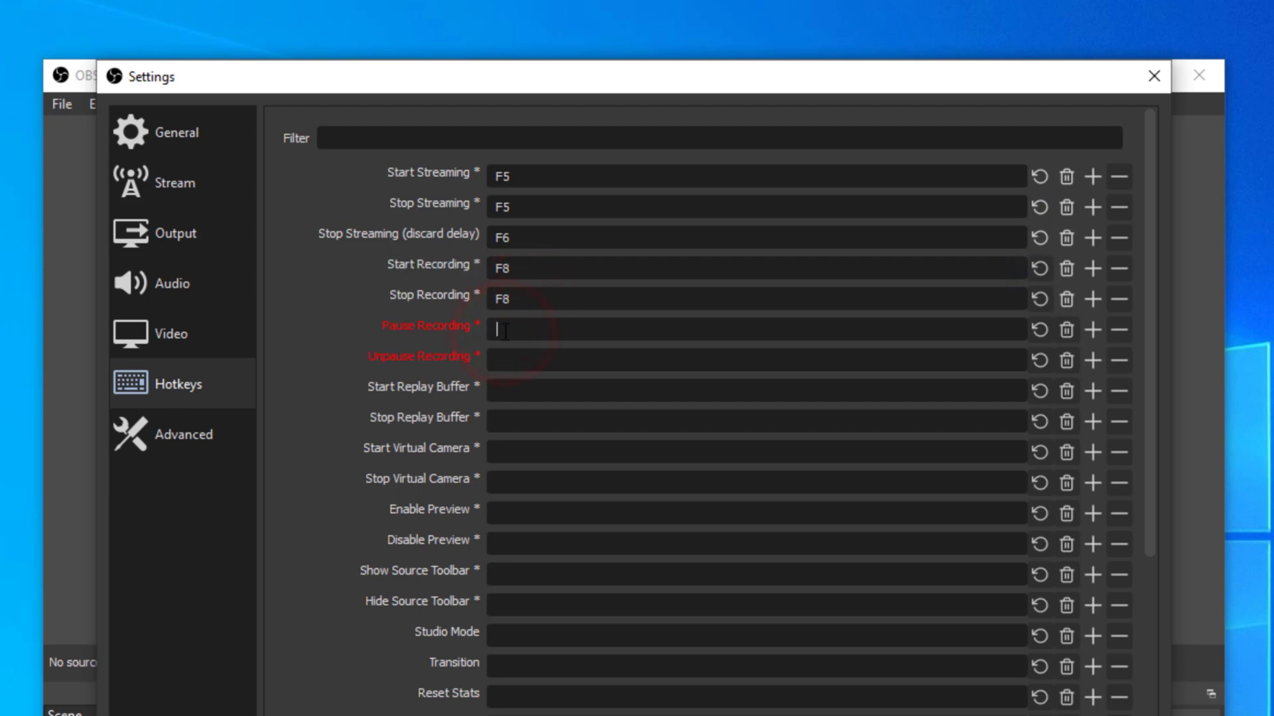
{"action": "key", "text": "F7"}
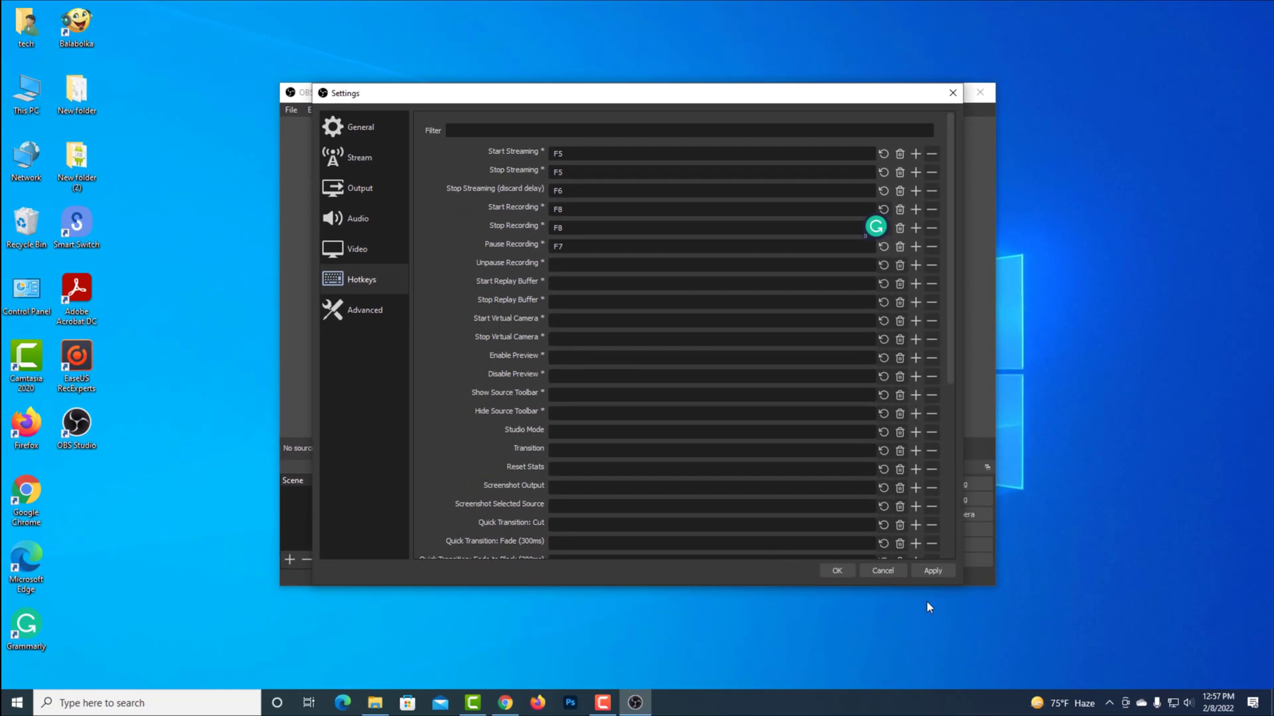
- Apply and confirm the hotkey settings, then minimise OBS to the desktop
{"action": "left_click", "coordinate": [942, 568]}
{"action": "left_click", "coordinate": [839, 571]}
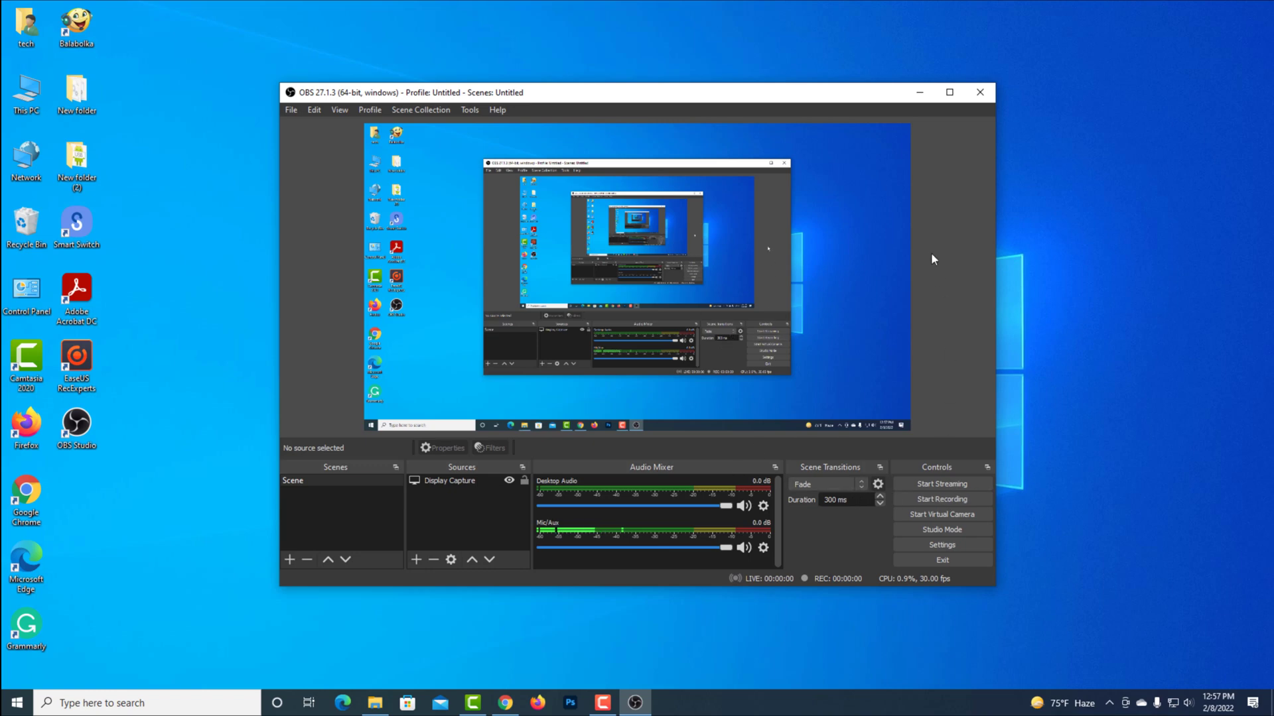
{"action": "left_click", "coordinate": [921, 96]}
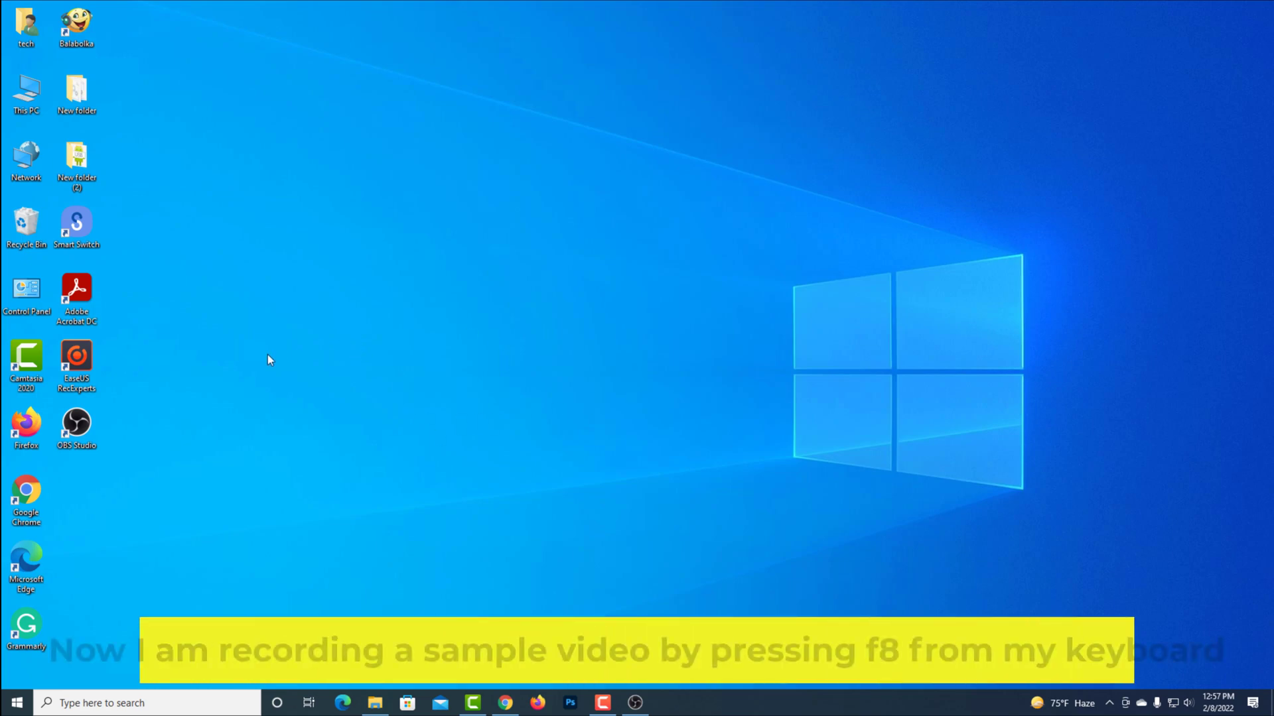
{"action": "double_click", "coordinate": [24, 293]}
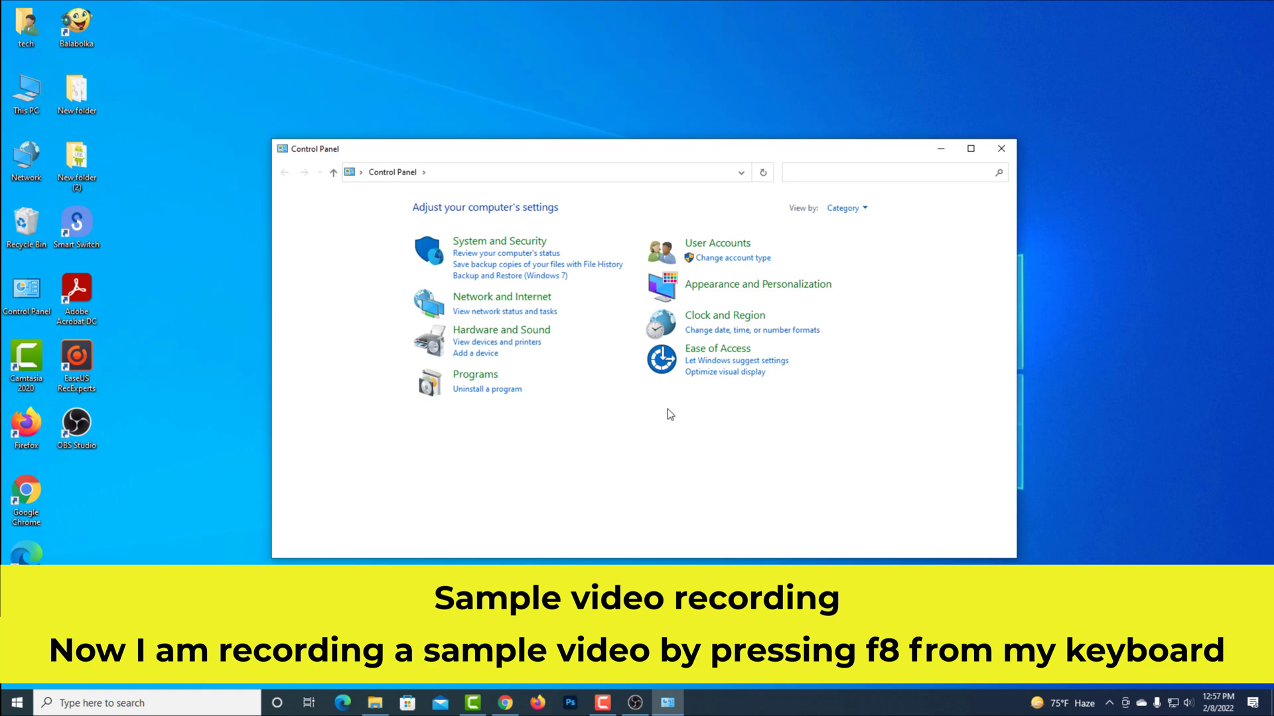
{"action": "left_click", "coordinate": [494, 240]}
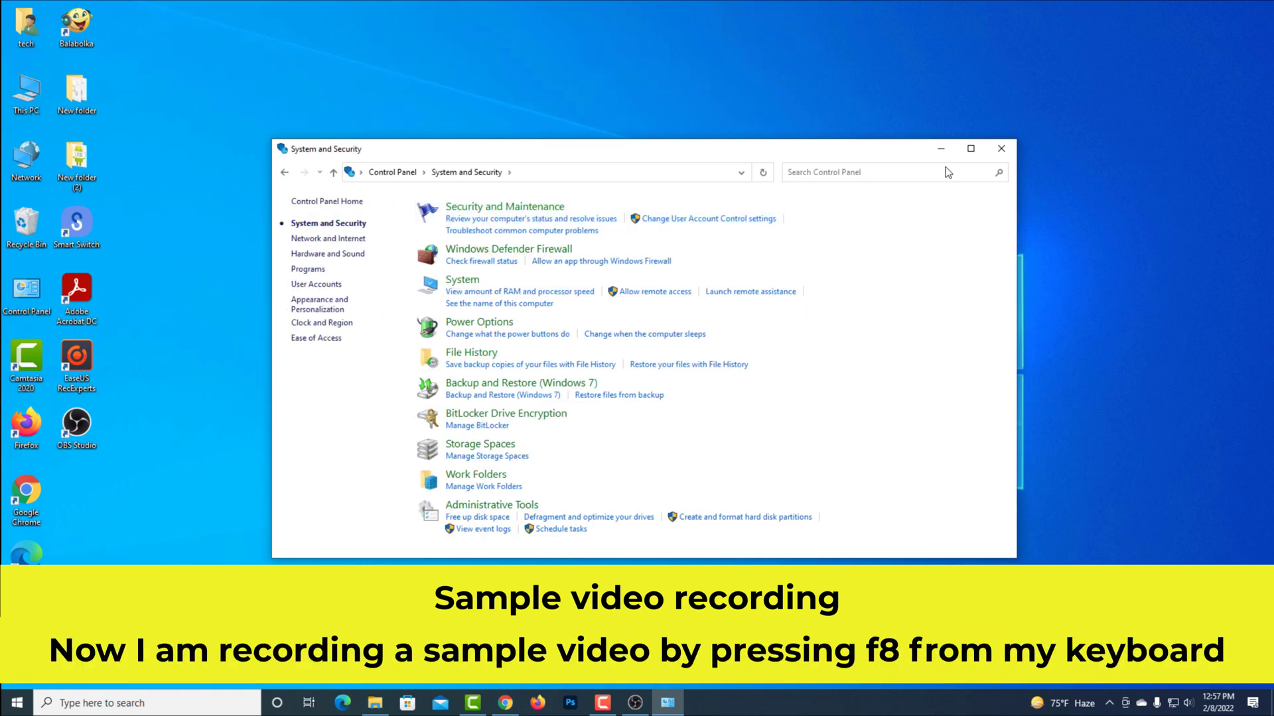
{"action": "left_click", "coordinate": [993, 155]}
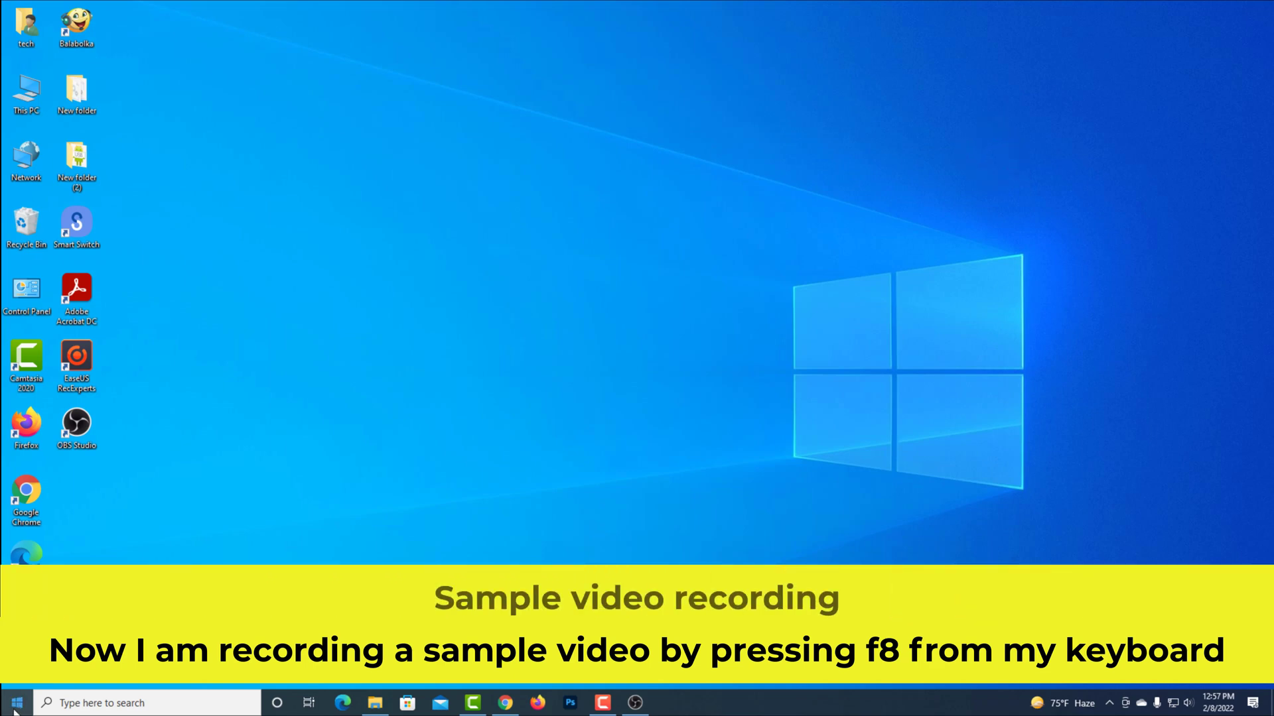
{"action": "left_click", "coordinate": [14, 709]}
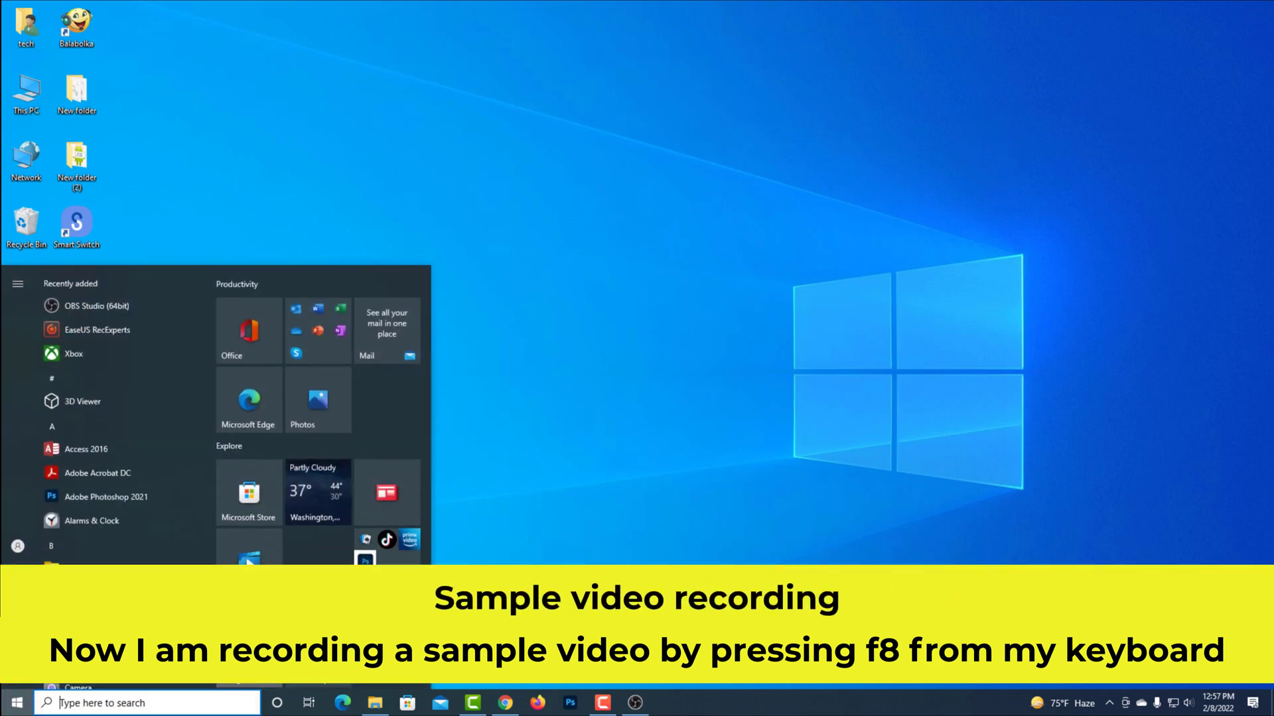
{"action": "left_click", "coordinate": [18, 643]}
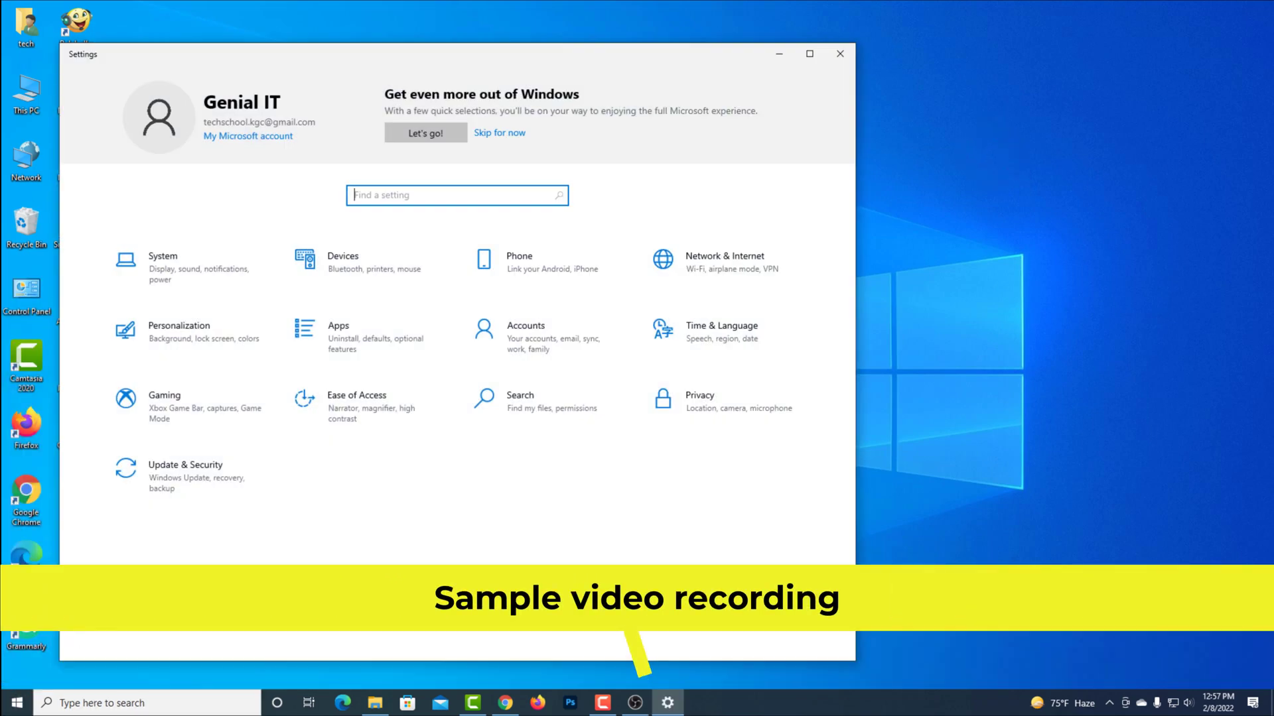
{"action": "left_click", "coordinate": [205, 266]}
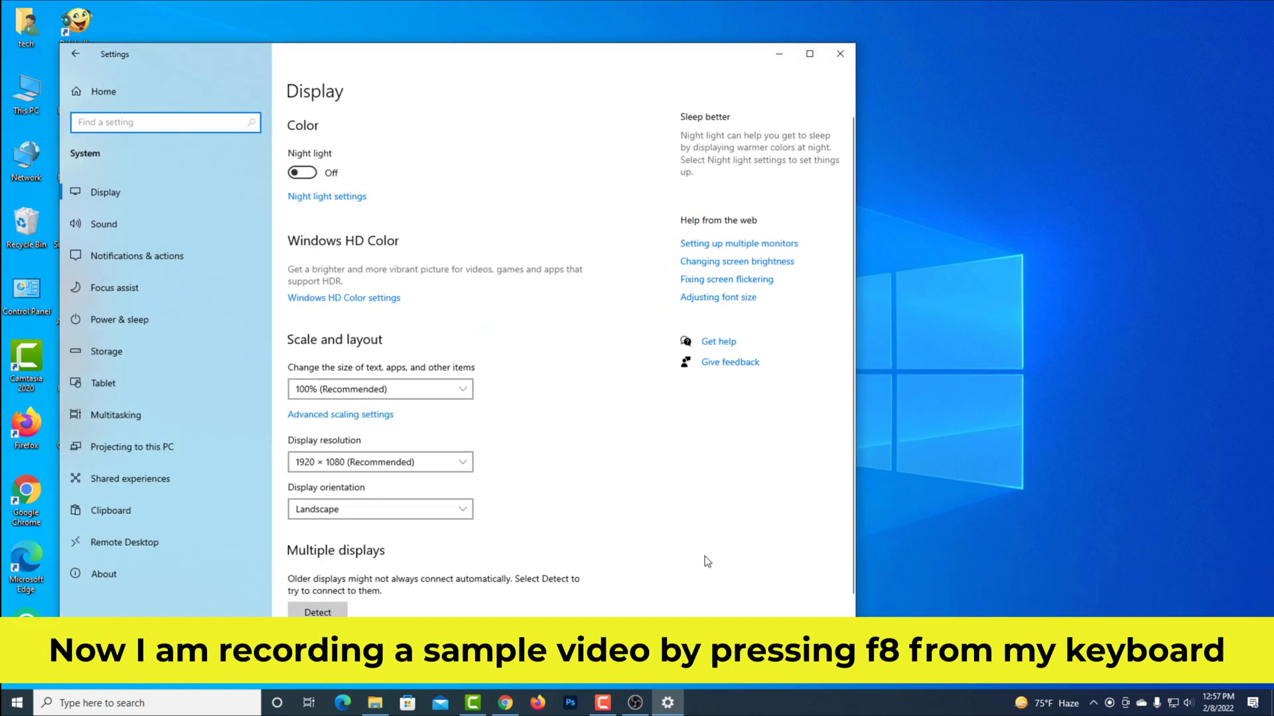
{"action": "left_click", "coordinate": [840, 54]}
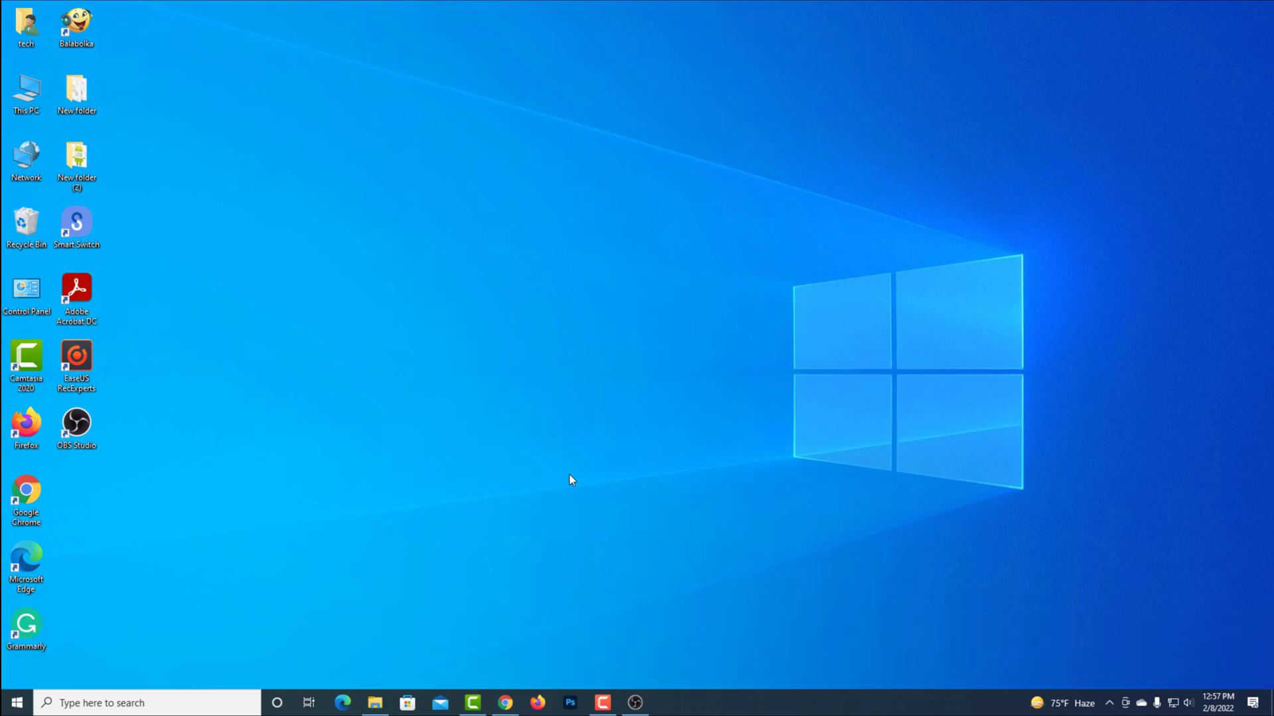
{"action": "left_click", "coordinate": [635, 702]}
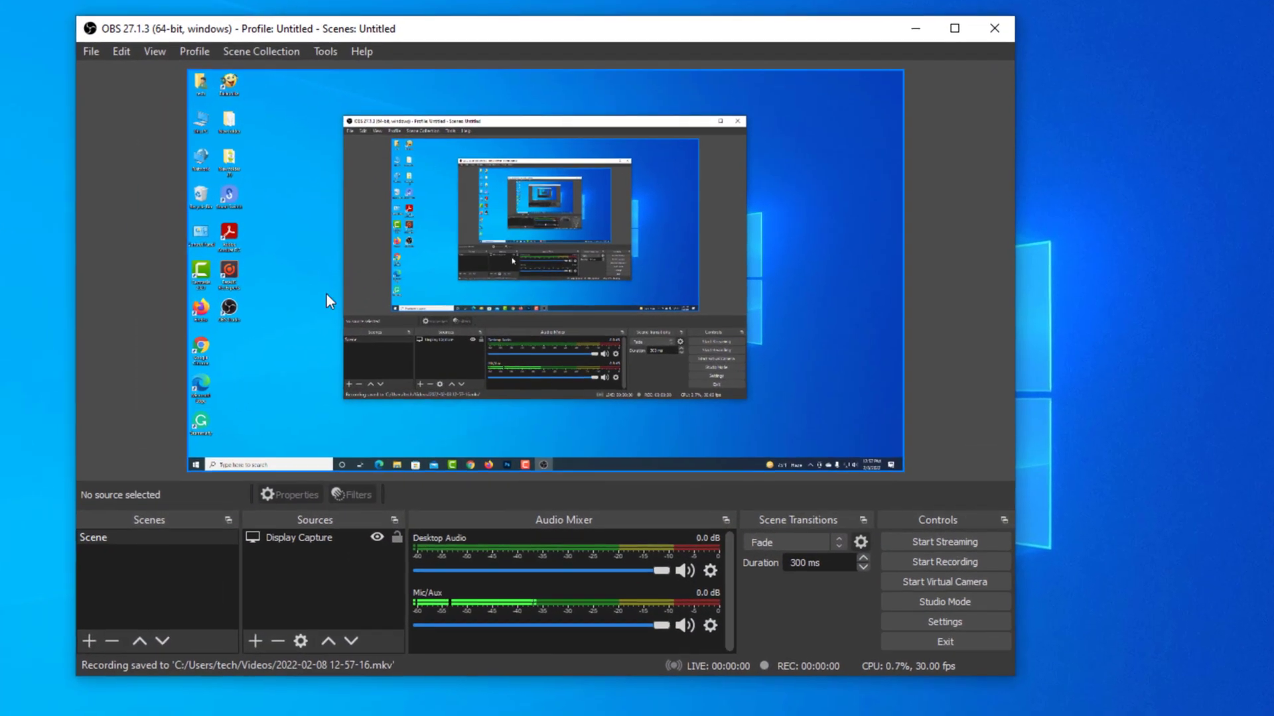
{"action": "left_click", "coordinate": [89, 50]}
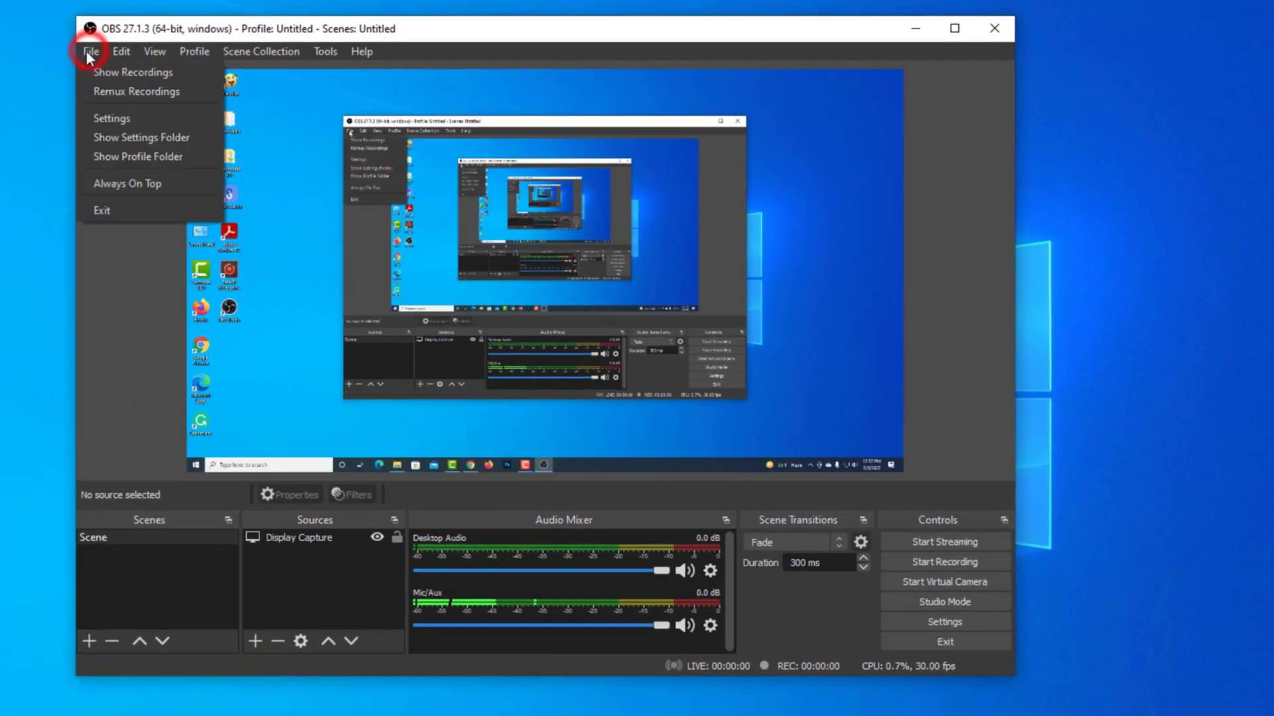
{"action": "left_click", "coordinate": [166, 71]}
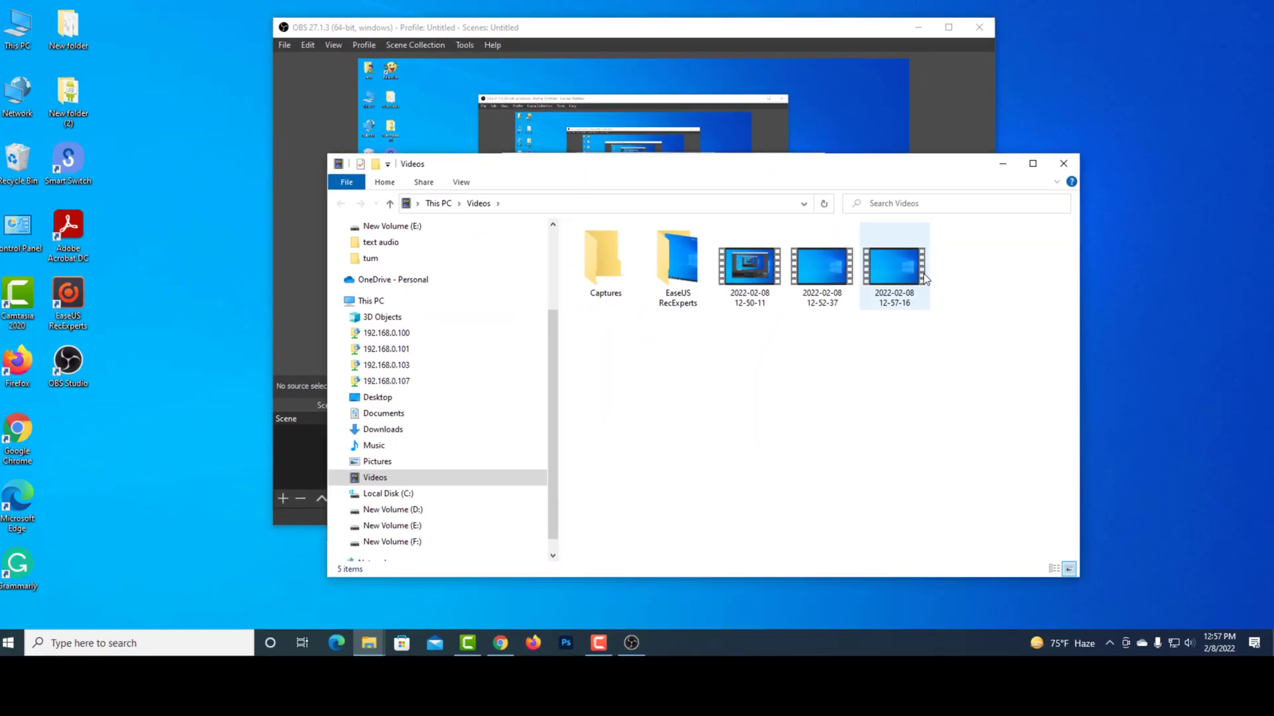
{"action": "left_click", "coordinate": [897, 332]}
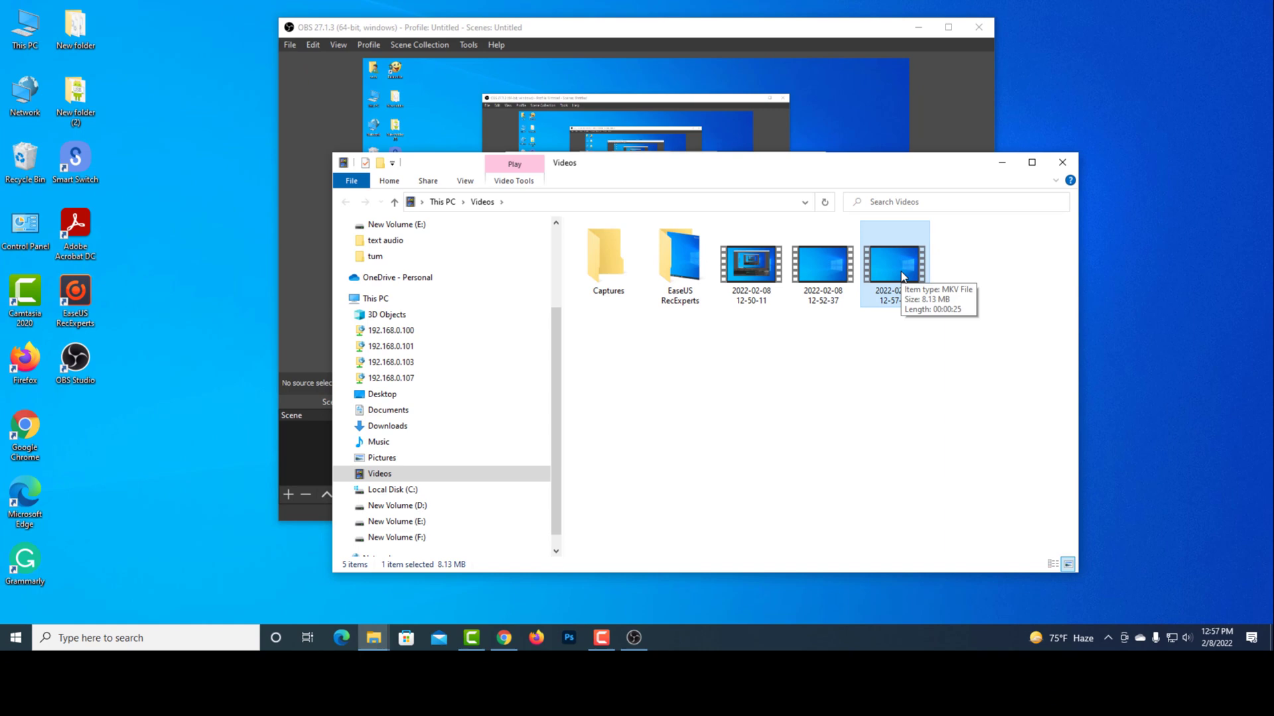